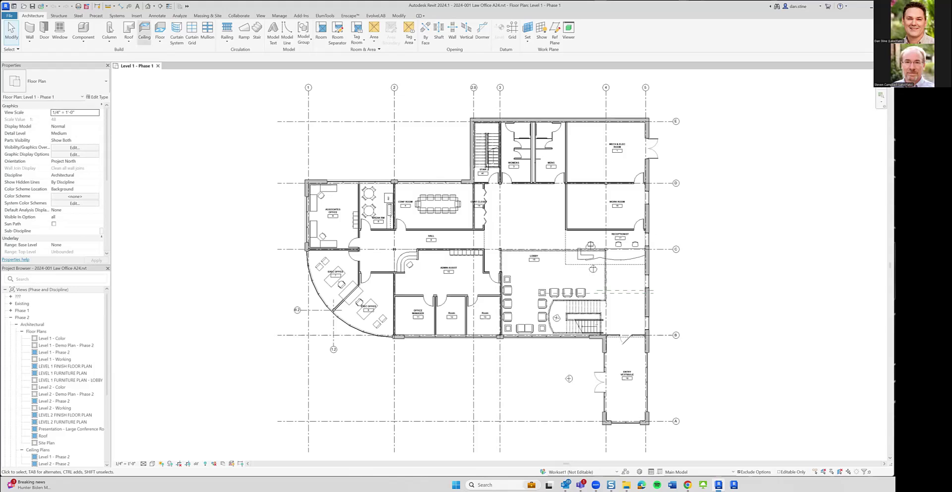
# Step: Synchronize the 2024-001 Law Office A24 architectural model with its central cloud copy
pyautogui.click(40, 7)
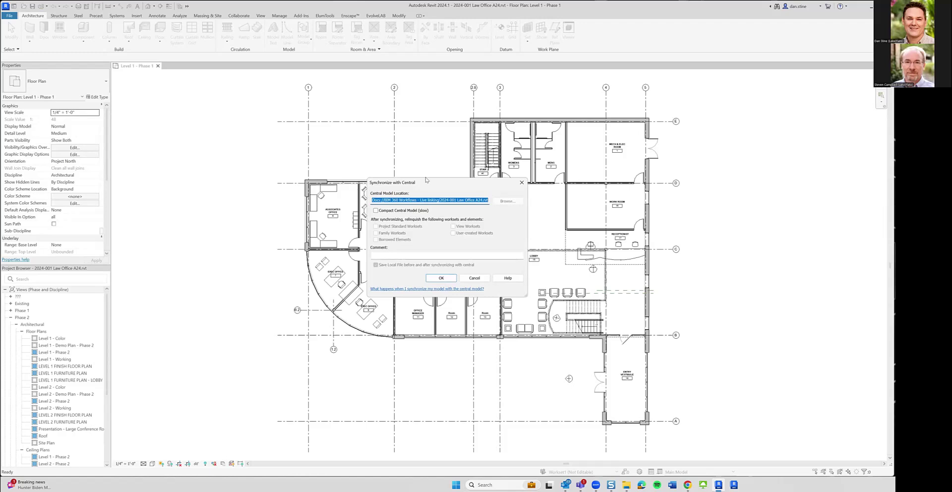
pyautogui.moveTo(426, 181); pyautogui.dragTo(328, 152)
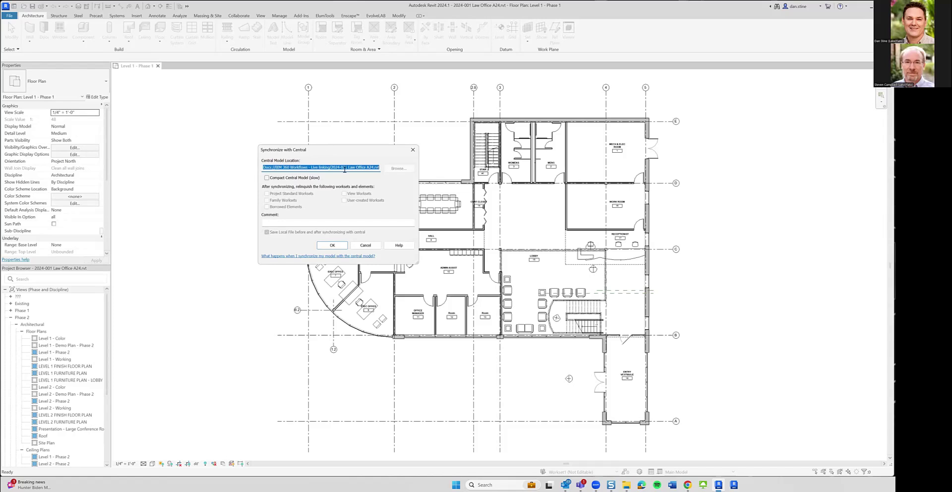
pyautogui.click(333, 246)
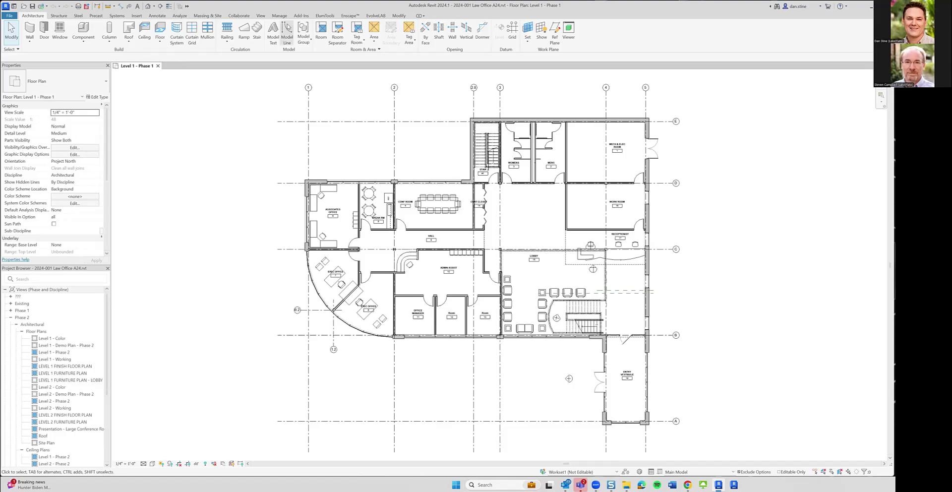
# Step: Start Link Revit and select 2024-001 Law Office S24.rvt in Project Files > Structure
pyautogui.click(136, 16)
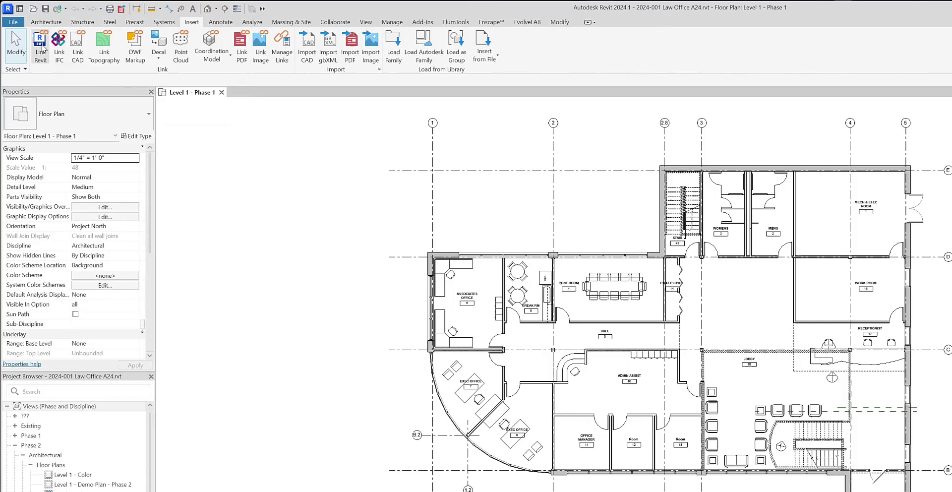
pyautogui.click(41, 48)
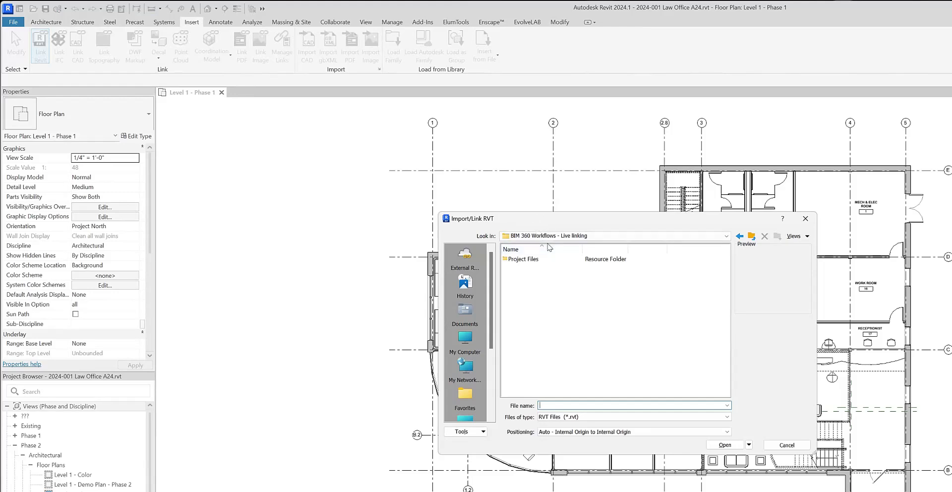
pyautogui.click(523, 259)
pyautogui.doubleClick(523, 259)
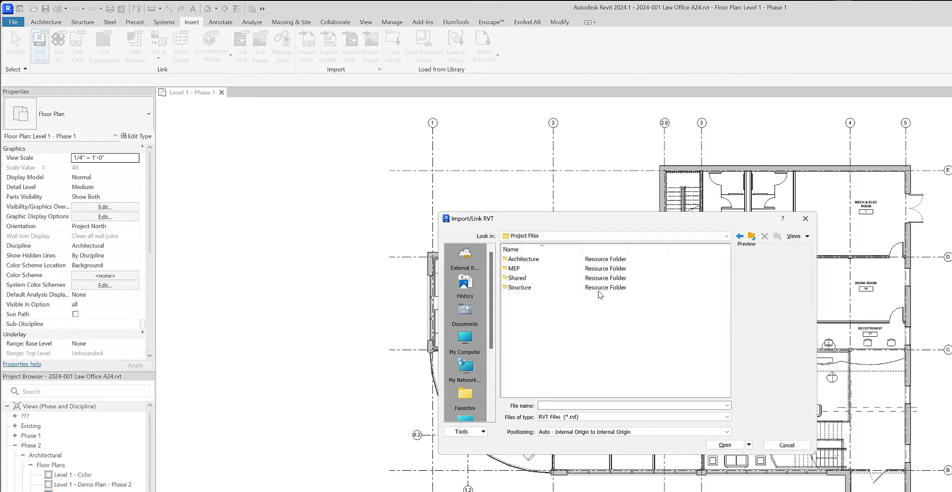
pyautogui.doubleClick(519, 289)
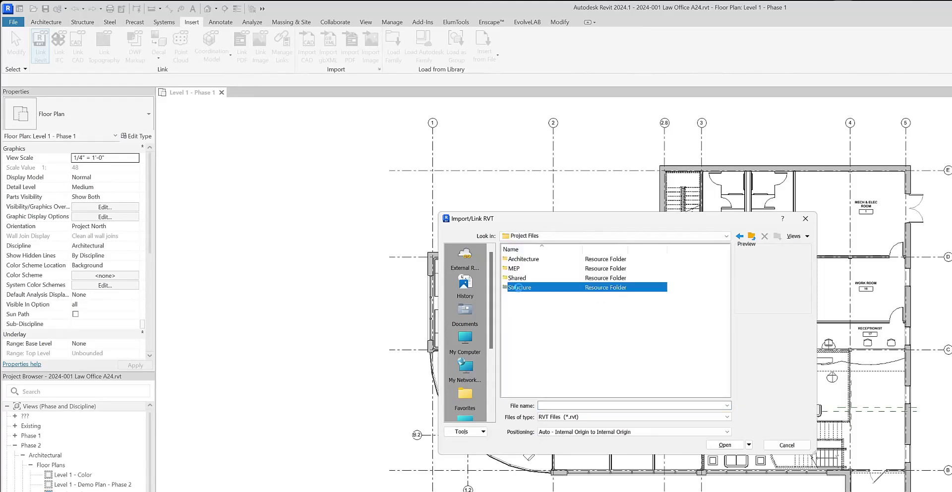
pyautogui.click(562, 269)
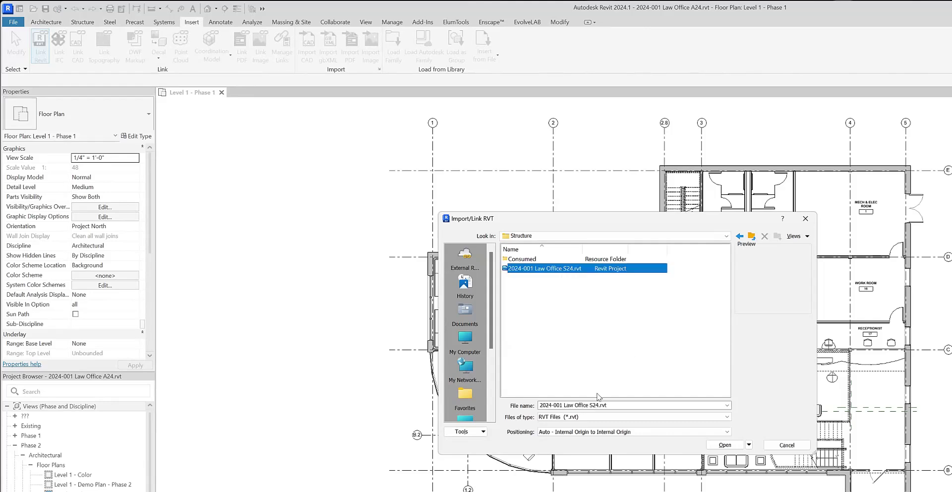
# Step: Keep Auto - Internal Origin to Internal Origin positioning and link the S24 model
pyautogui.click(684, 431)
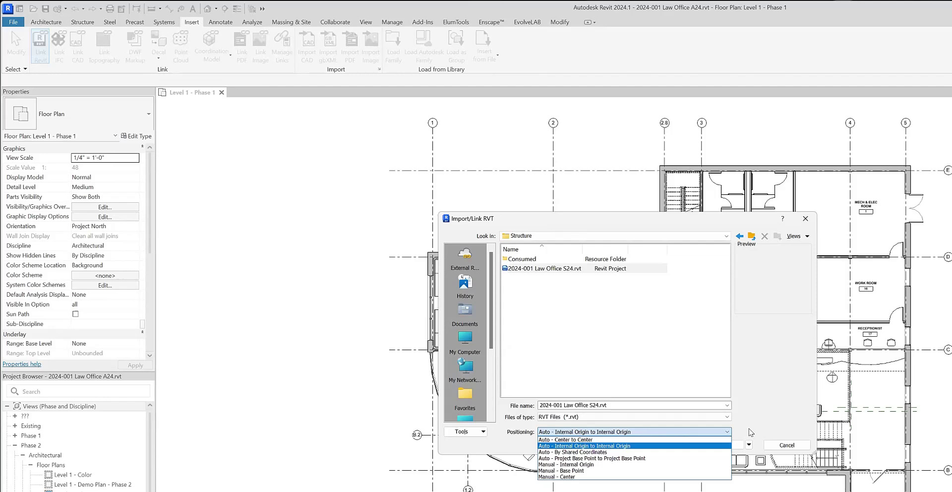
pyautogui.click(692, 445)
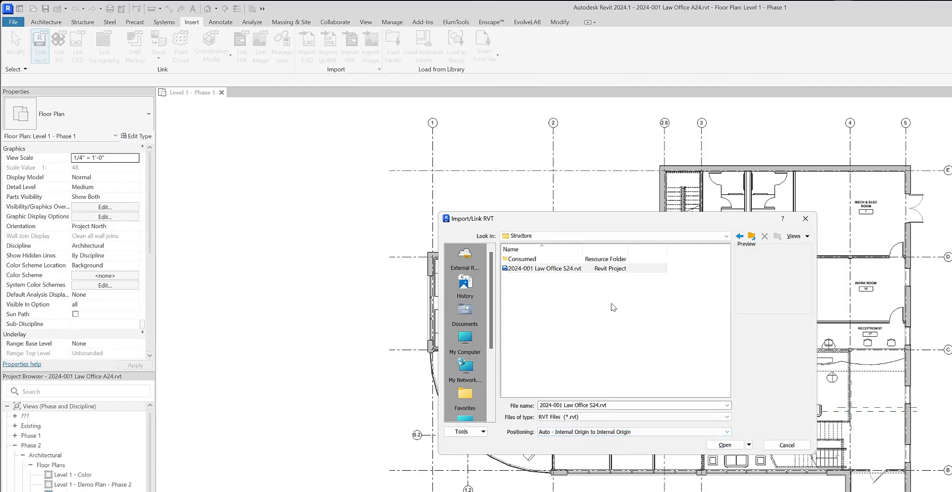
pyautogui.click(726, 236)
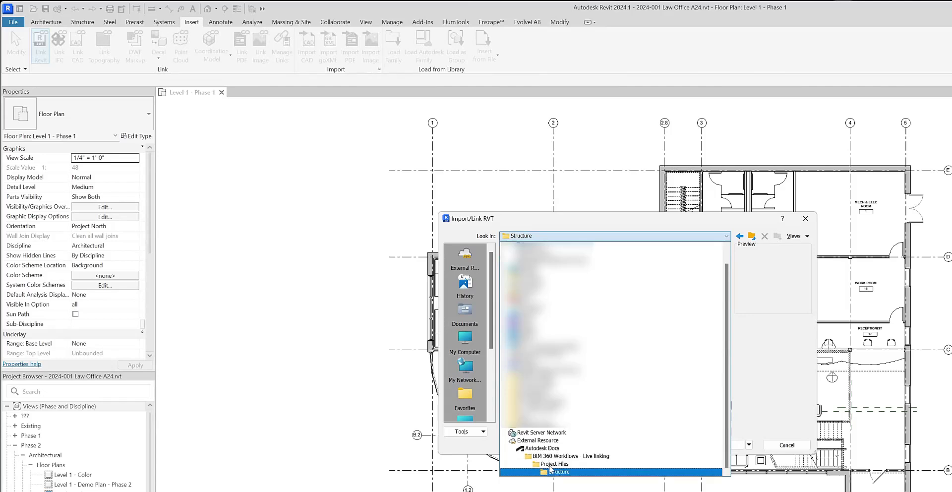
pyautogui.click(558, 471)
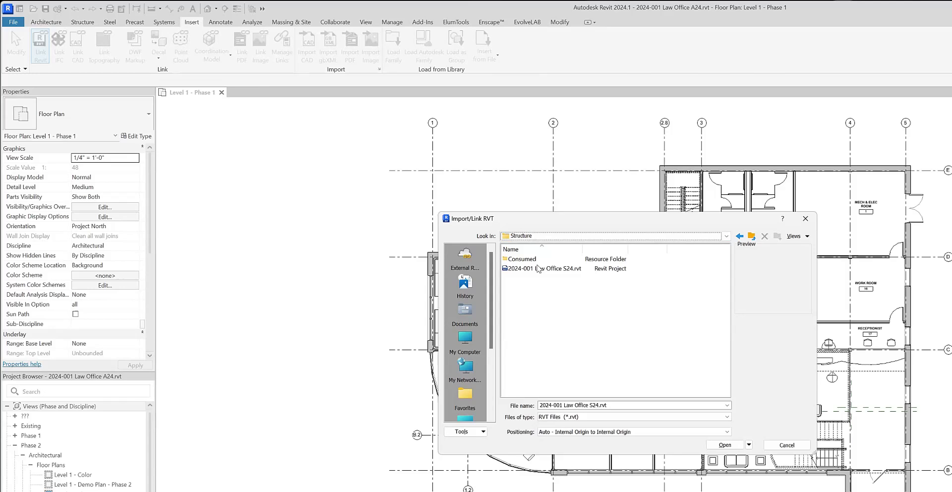
pyautogui.click(728, 445)
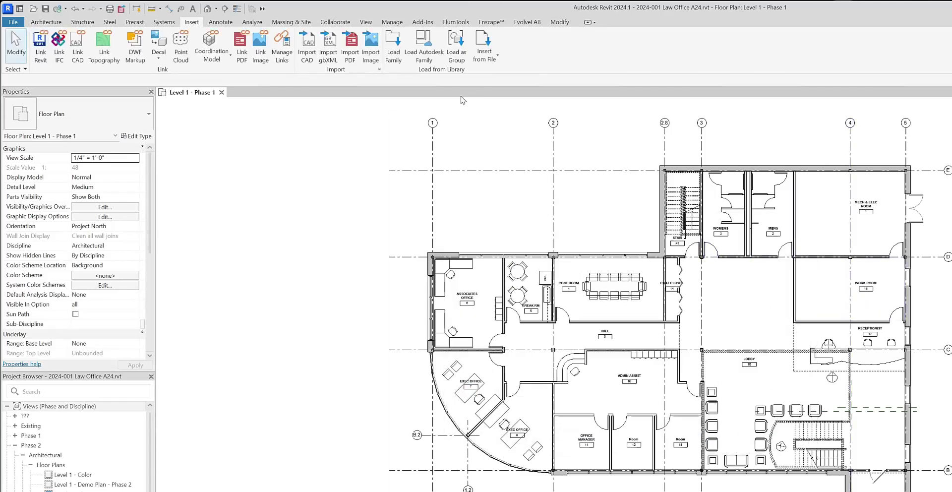
# Step: Open the Default 3D View and select the S24 link under Revit Links
pyautogui.click(207, 9)
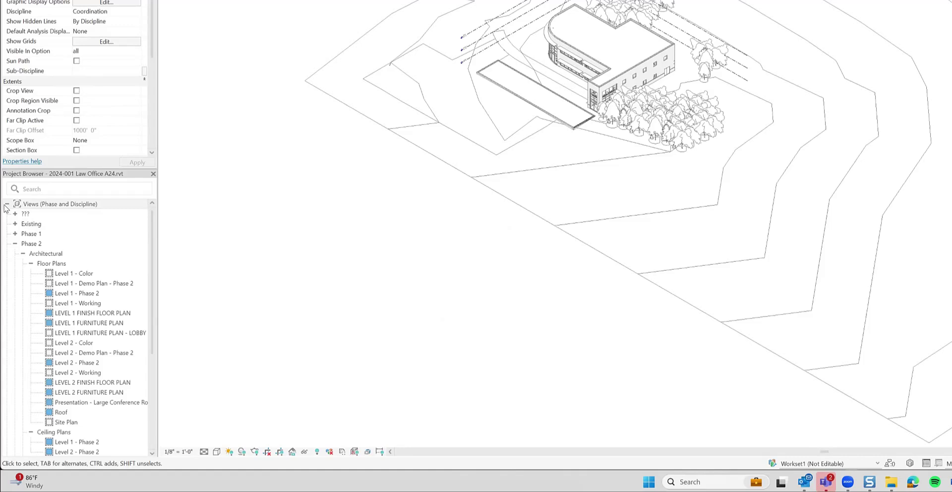
pyautogui.click(7, 204)
pyautogui.click(7, 263)
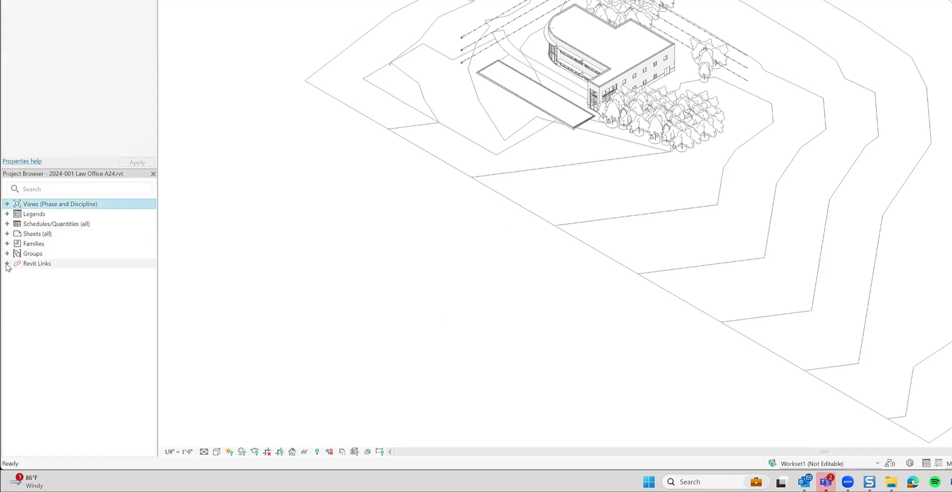
pyautogui.click(7, 263)
pyautogui.click(52, 274)
# Step: Select all S24 link instances in the entire project and isolate them in the view
pyautogui.rightClick(52, 276)
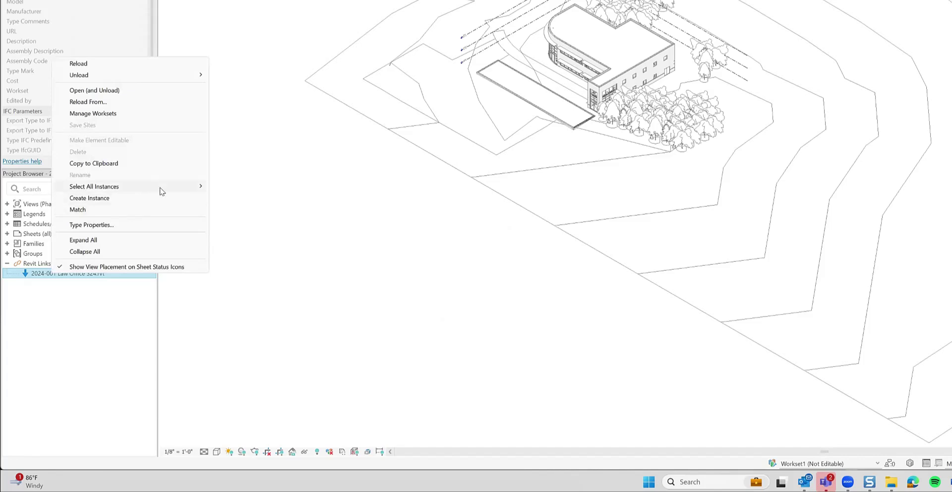
pyautogui.moveTo(164, 188)
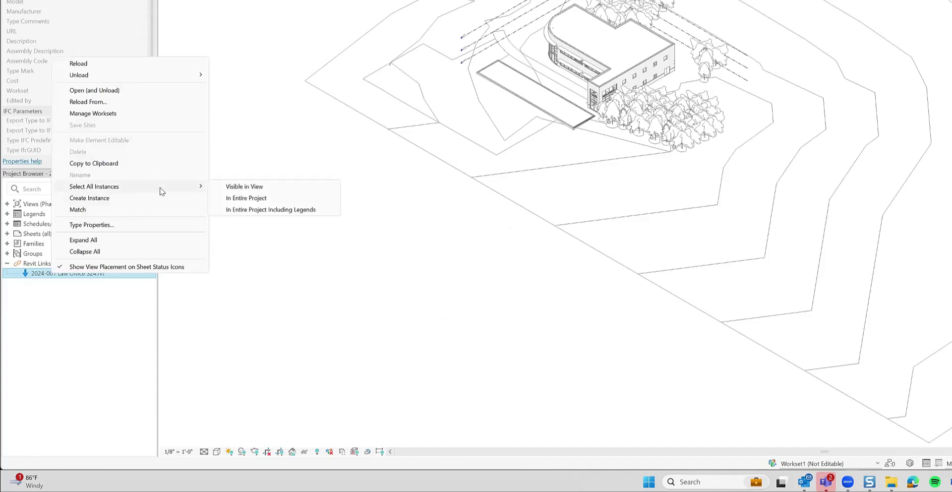
pyautogui.click(257, 187)
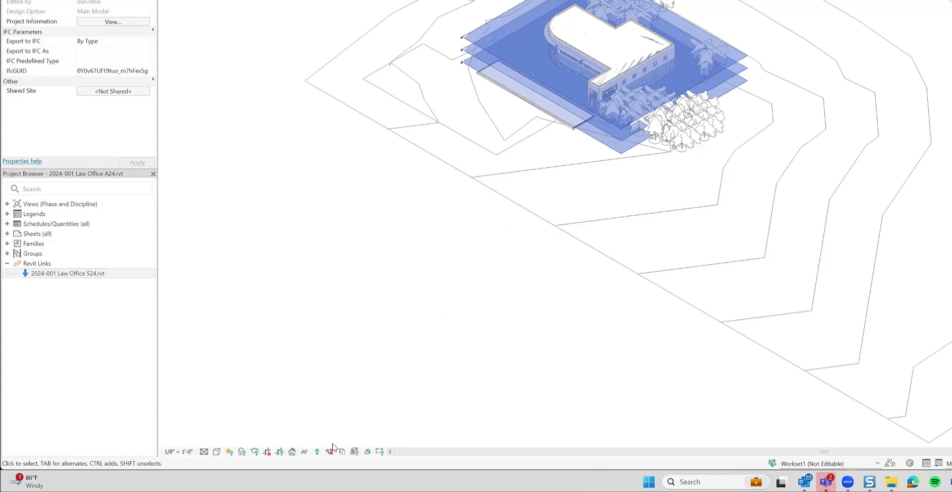
pyautogui.click(305, 451)
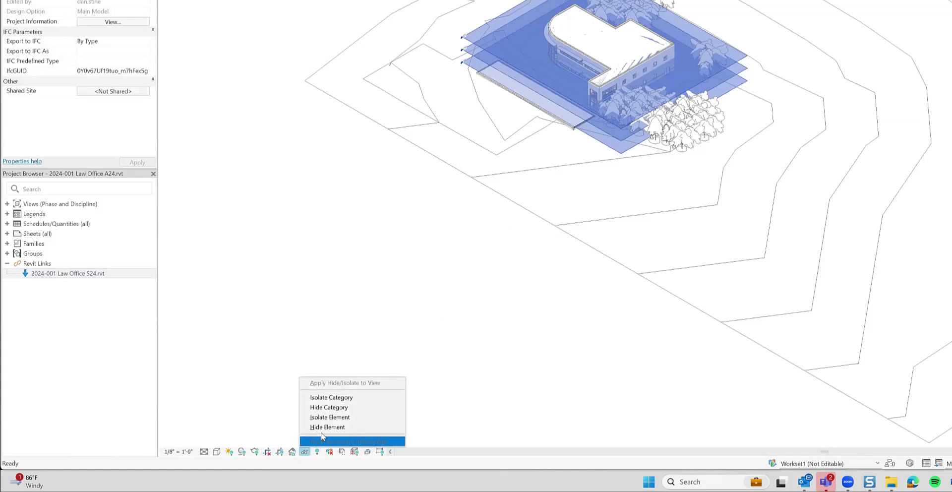
pyautogui.click(329, 417)
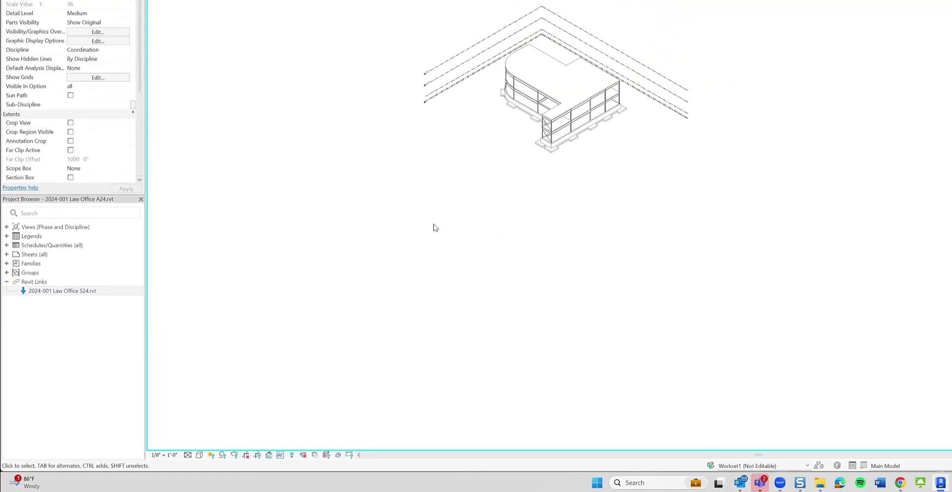
# Step: Zoom, orbit and pan the 3D view to inspect the structural frame's curved corner
pyautogui.scroll(5, 519, 121)
pyautogui.click(535, 100)
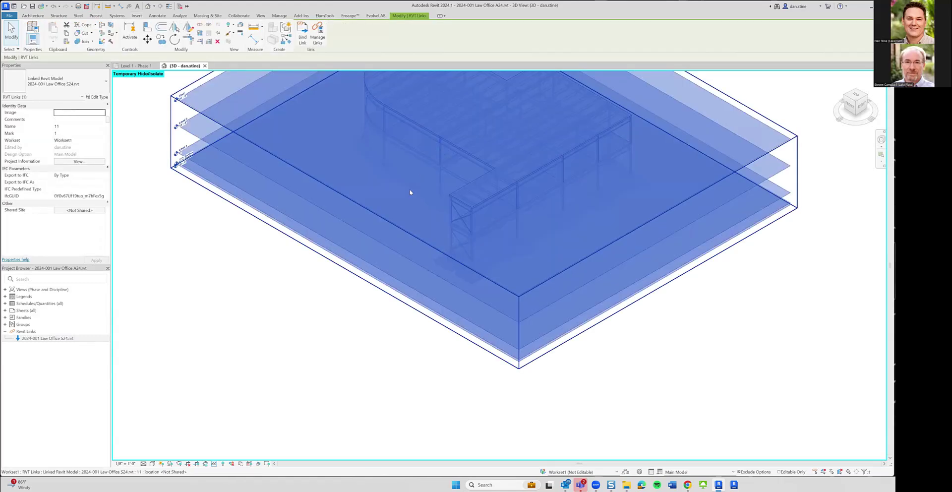
pyautogui.keyDown('shift'); pyautogui.moveTo(410, 193); pyautogui.dragTo(350, 342, button='middle'); pyautogui.keyUp('shift')
pyautogui.press('Escape')
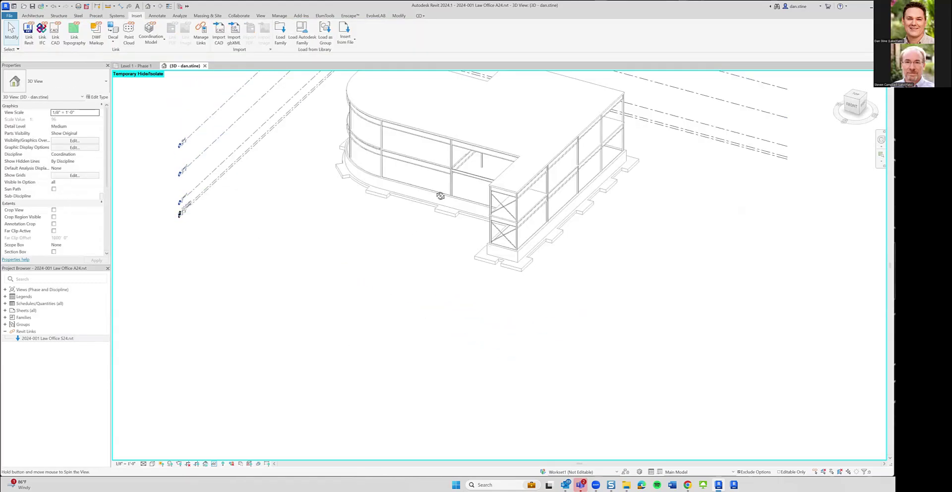
pyautogui.keyDown('shift'); pyautogui.moveTo(440, 195); pyautogui.dragTo(344, 311, button='middle'); pyautogui.keyUp('shift')
pyautogui.scroll(6, 397, 336)
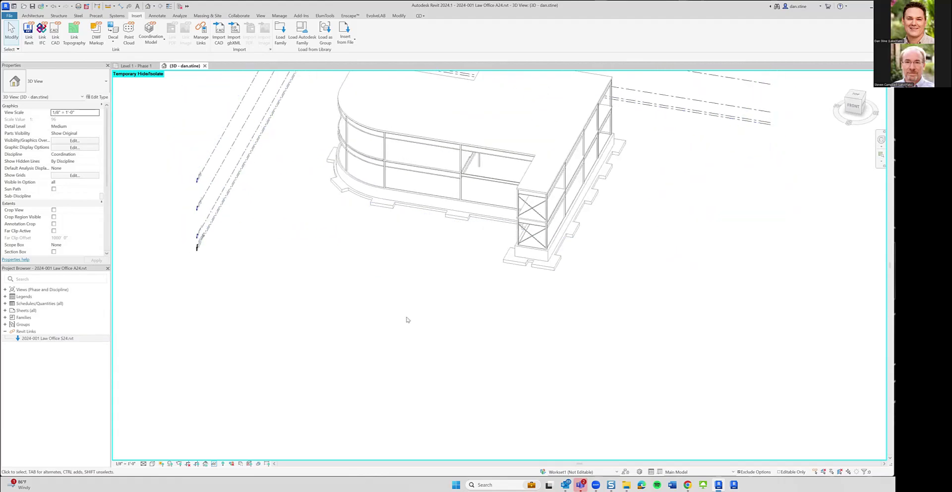
pyautogui.moveTo(407, 319); pyautogui.dragTo(412, 386, button='middle')
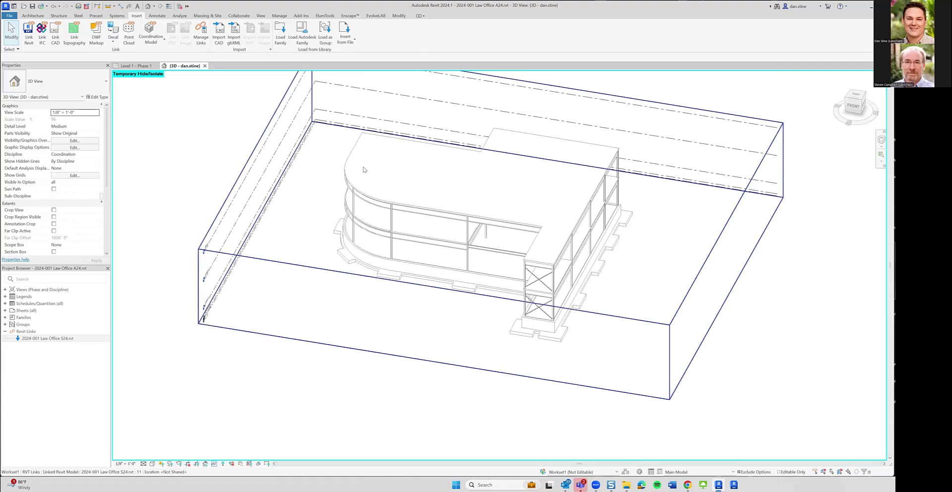
pyautogui.click(280, 16)
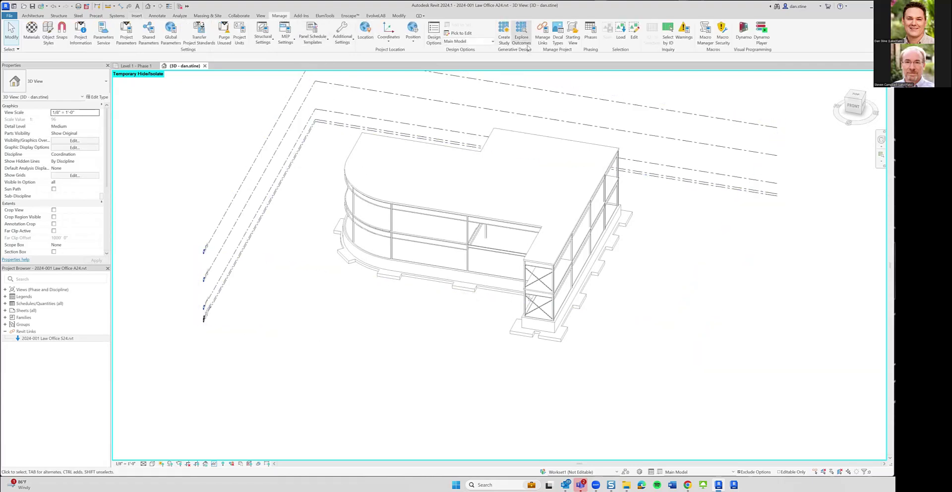
pyautogui.click(542, 38)
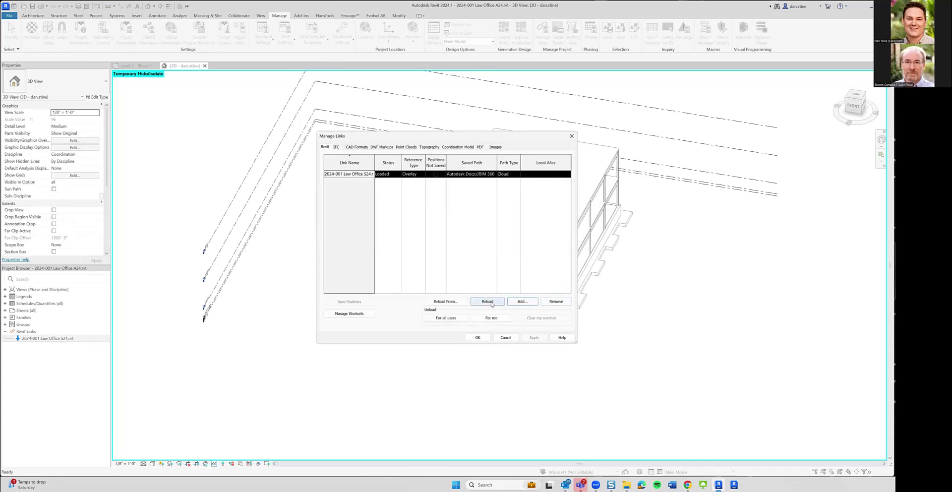
pyautogui.click(505, 338)
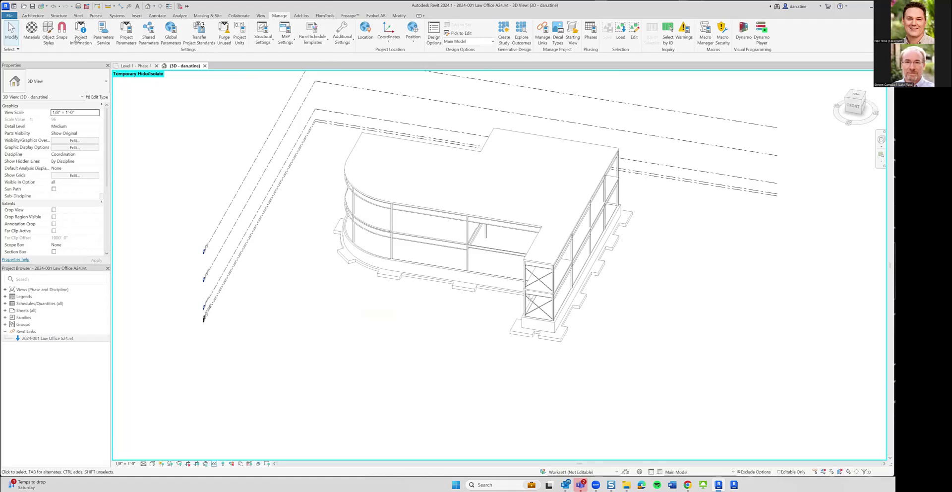
# Step: Synchronize the A24 architectural model with central before moving to the S24 Level 2 plan
pyautogui.click(42, 6)
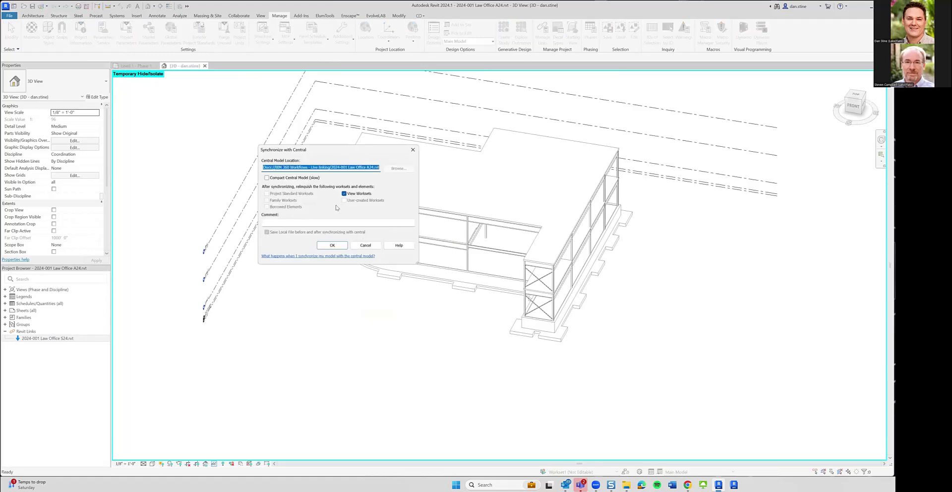
pyautogui.click(328, 243)
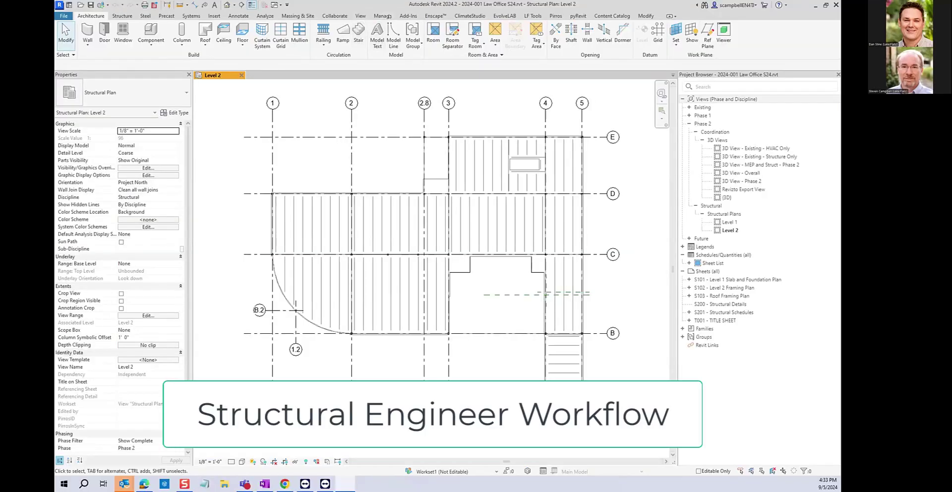
# Step: Start Link Revit and select A24.rvt in Autodesk Docs > BIM 360 Workflows - Live linking > Project Files > Architecture
pyautogui.scroll(-5, 121, 48)
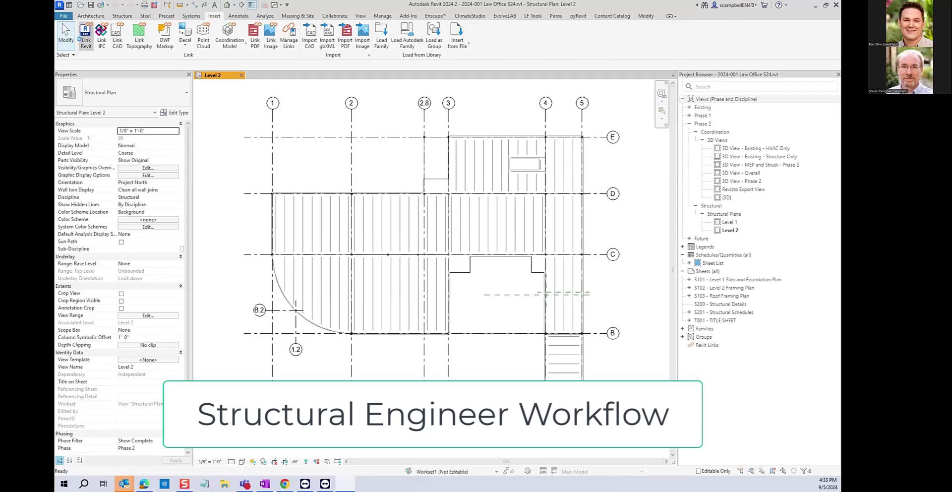
pyautogui.click(80, 38)
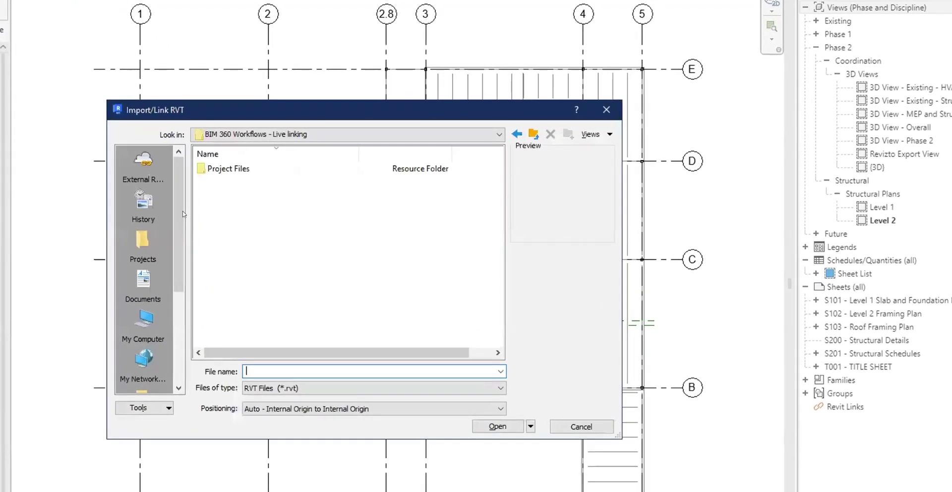
pyautogui.click(143, 159)
pyautogui.doubleClick(227, 169)
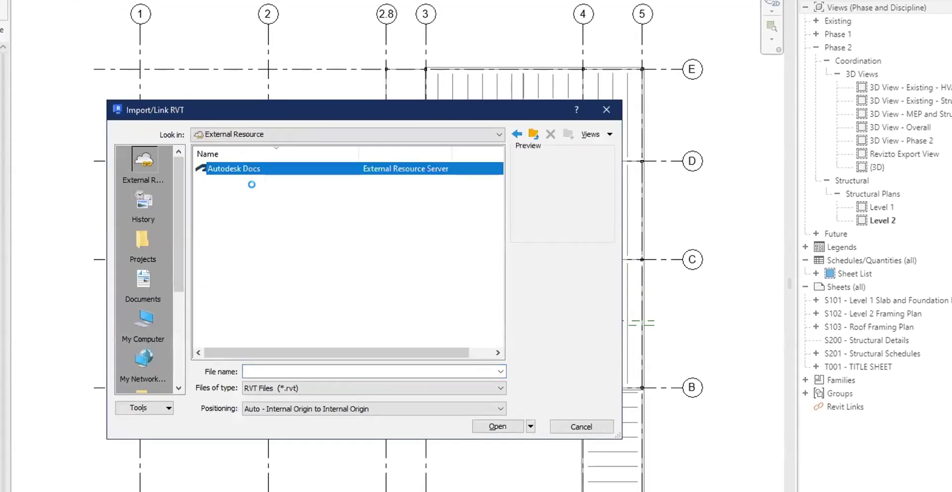
pyautogui.doubleClick(253, 169)
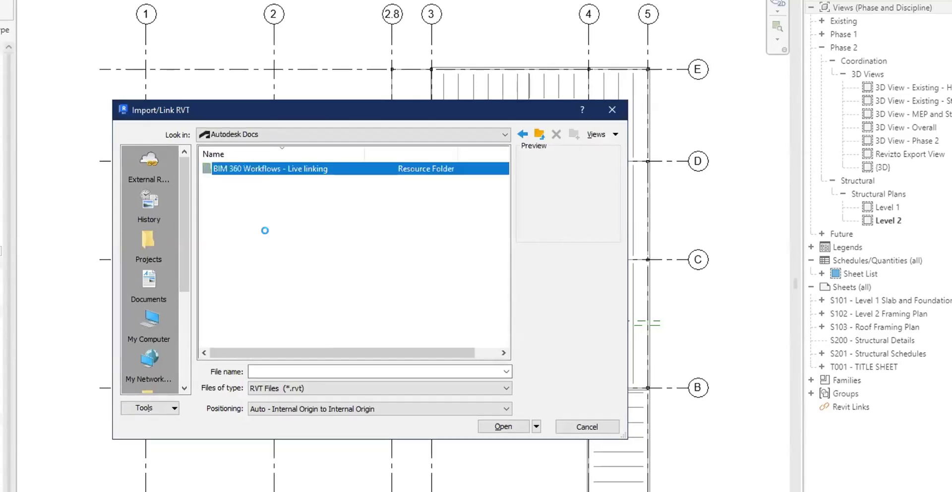
pyautogui.doubleClick(233, 168)
pyautogui.doubleClick(231, 169)
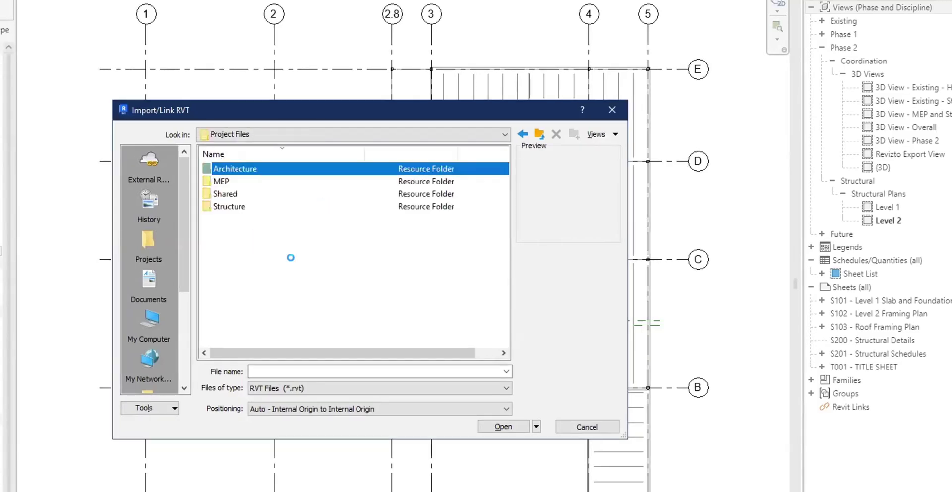
pyautogui.click(261, 181)
# Step: Keep Auto - Internal Origin to Internal Origin positioning and link the A24 model
pyautogui.click(318, 408)
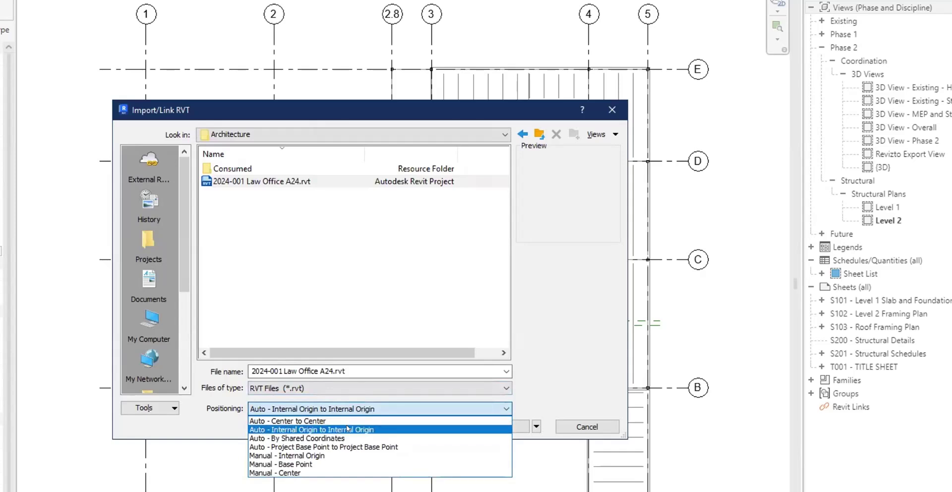
pyautogui.click(378, 429)
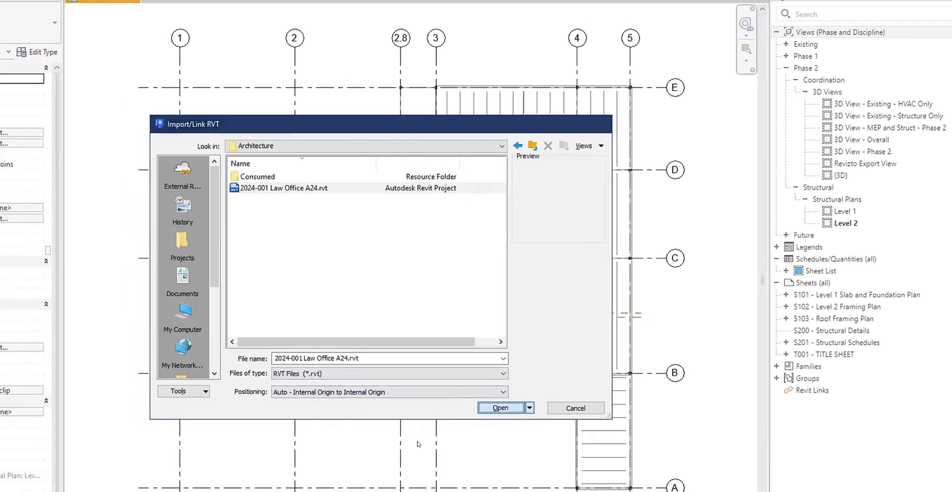
pyautogui.click(497, 428)
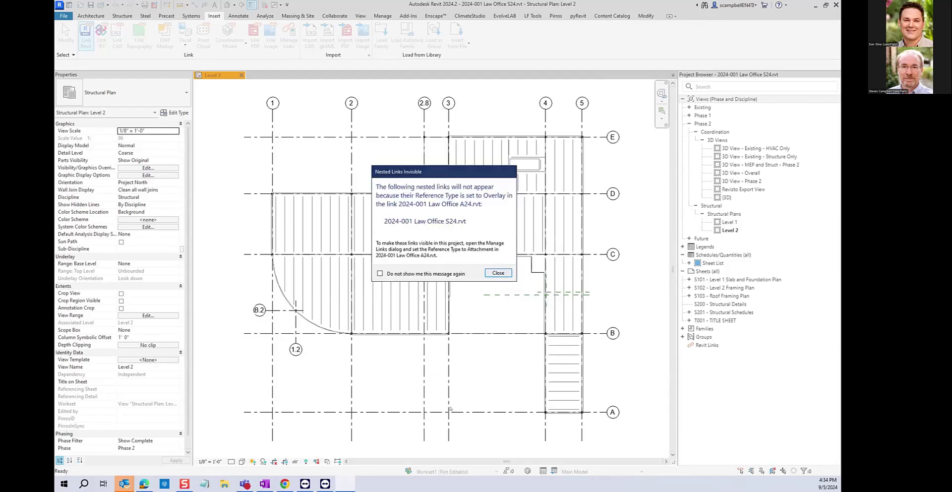
# Step: Dismiss the Nested Links Invisible warning and view the linked A24 building in a zoomed corner 3D view
pyautogui.click(499, 274)
pyautogui.click(334, 33)
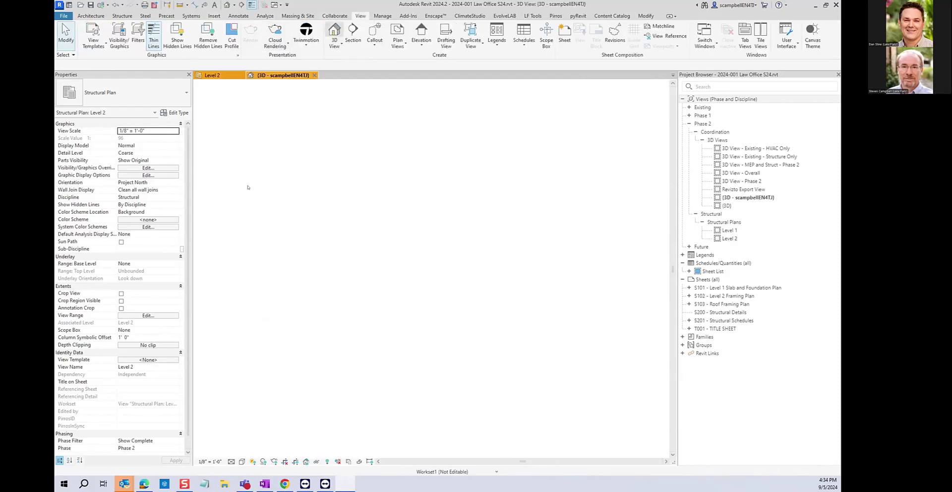
pyautogui.scroll(2, 290, 254)
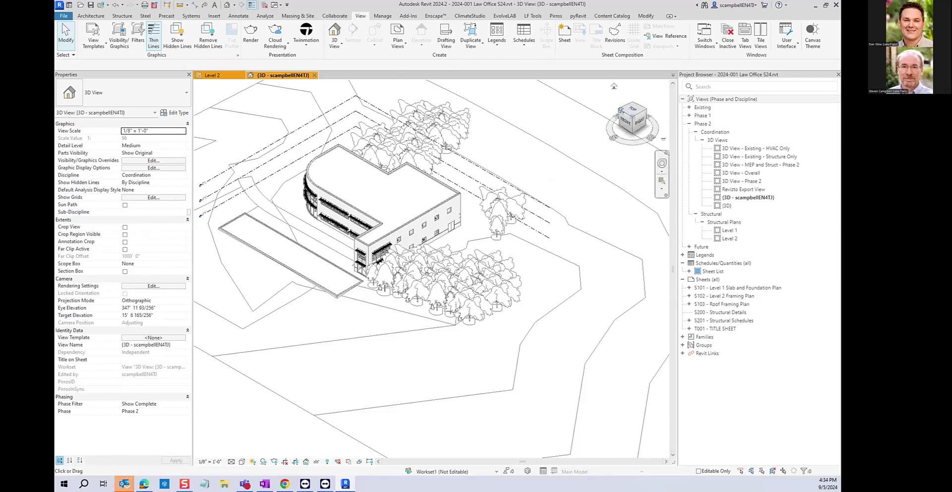
pyautogui.click(620, 109)
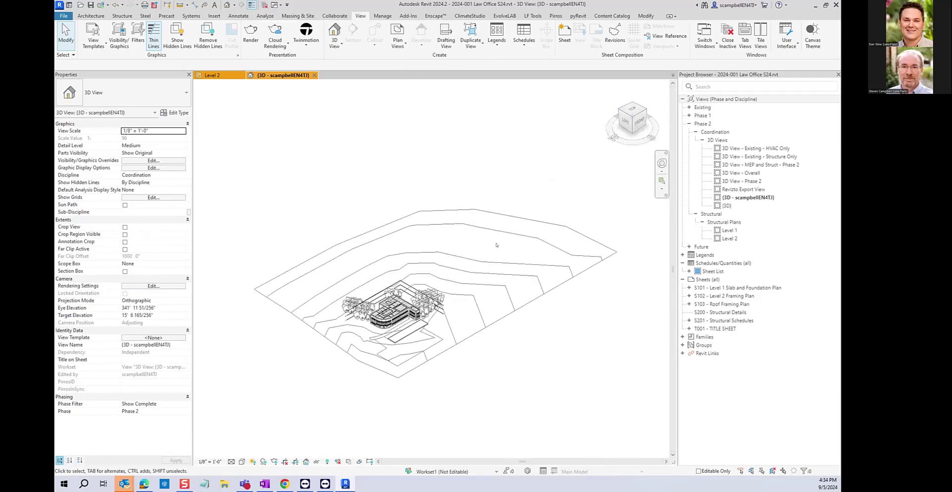
pyautogui.scroll(6, 391, 347)
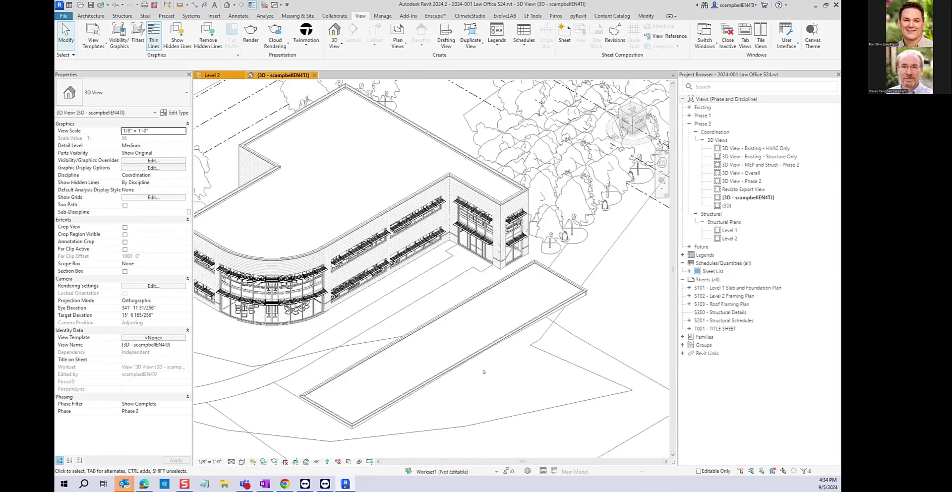
pyautogui.click(382, 16)
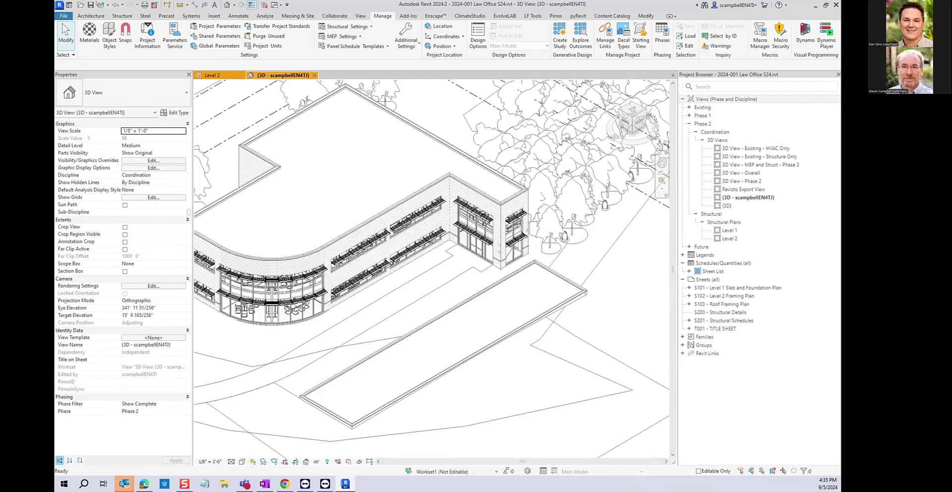
# Step: Synchronize with central, then reload the A24 link in Manage Links
pyautogui.click(436, 286)
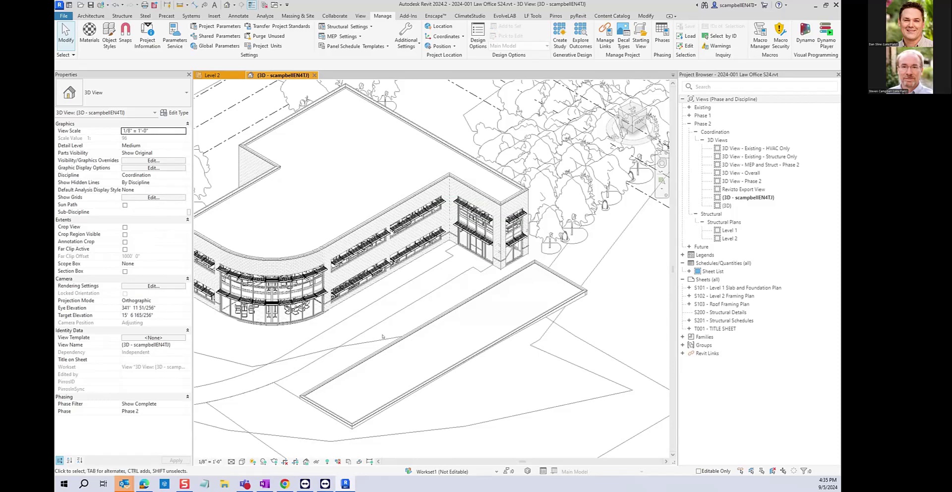
pyautogui.click(605, 40)
pyautogui.click(606, 238)
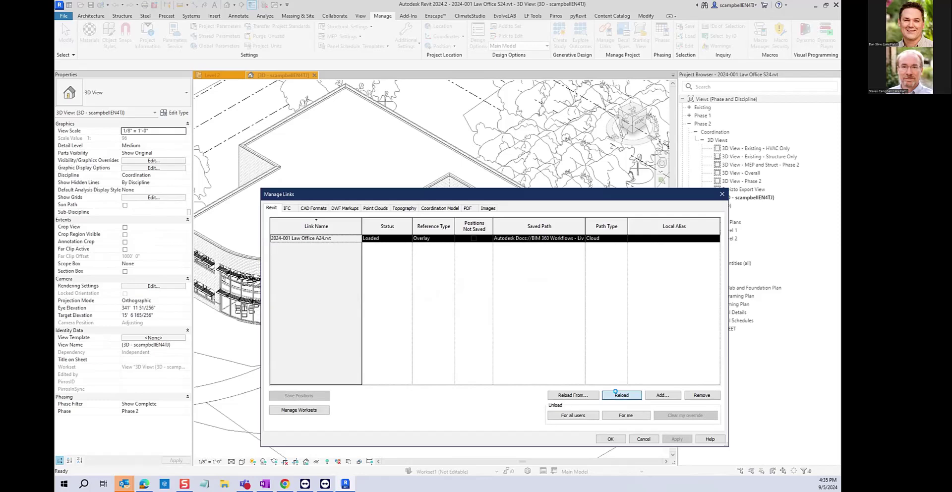
pyautogui.click(615, 392)
pyautogui.click(610, 438)
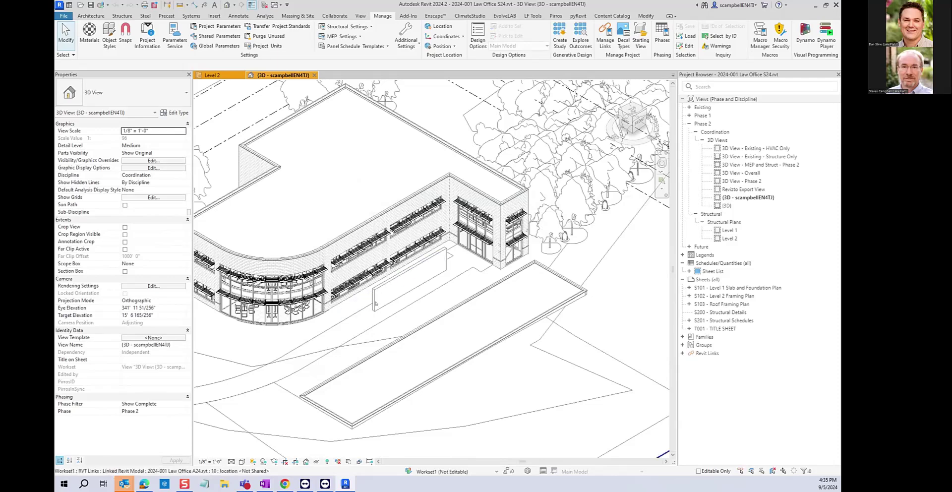
# Step: Zoom in and back out on the new freestanding wall in front of the building
pyautogui.scroll(4, 372, 299)
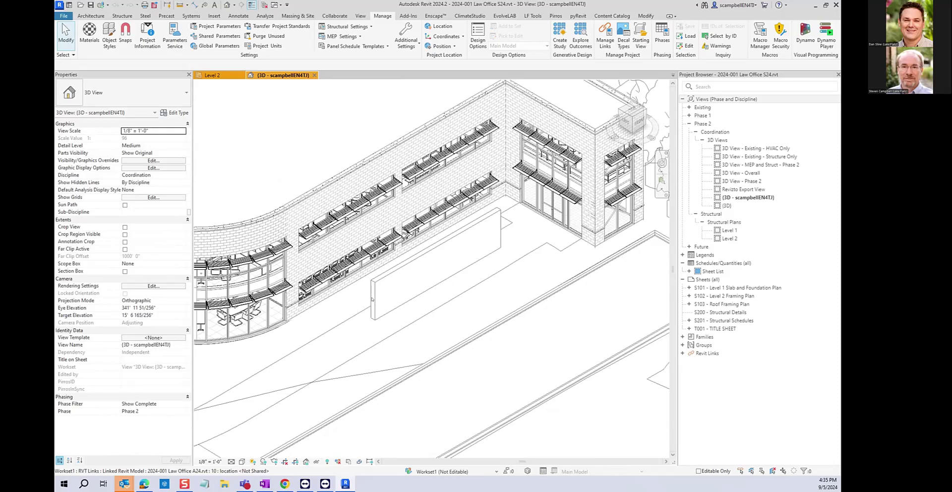
pyautogui.scroll(-2, 372, 299)
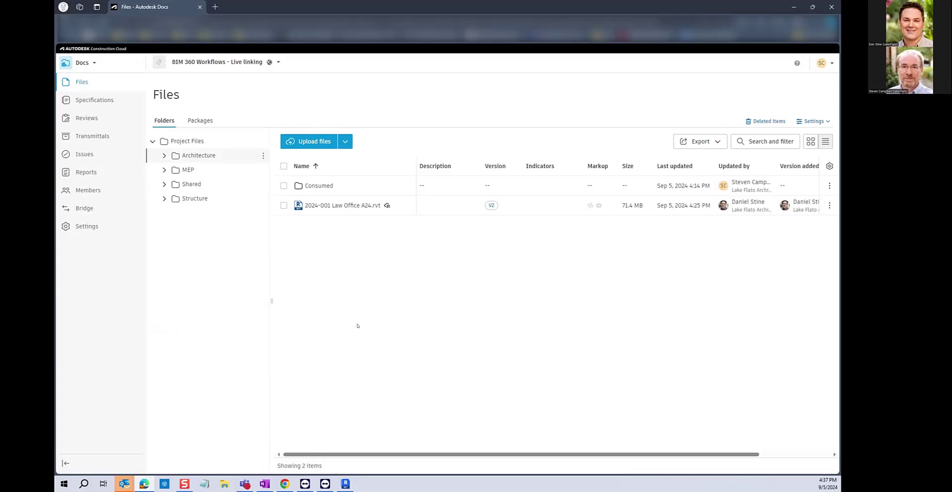
# Step: Review the MEP and Structure folders, each holding a V2 model
pyautogui.click(163, 170)
pyautogui.click(176, 170)
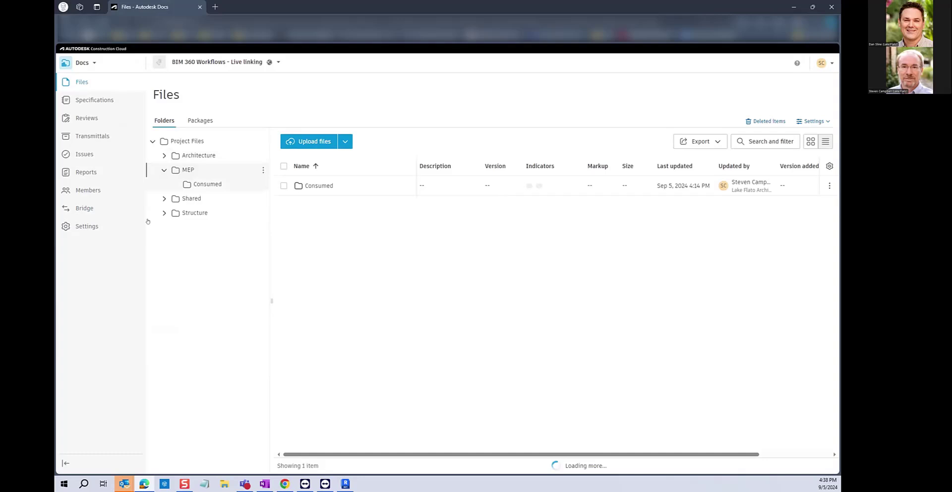
pyautogui.click(163, 213)
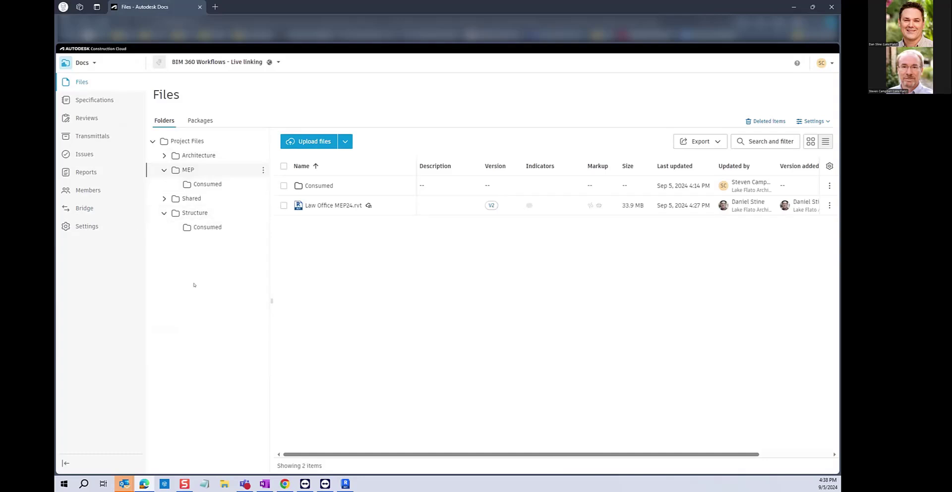
pyautogui.click(201, 216)
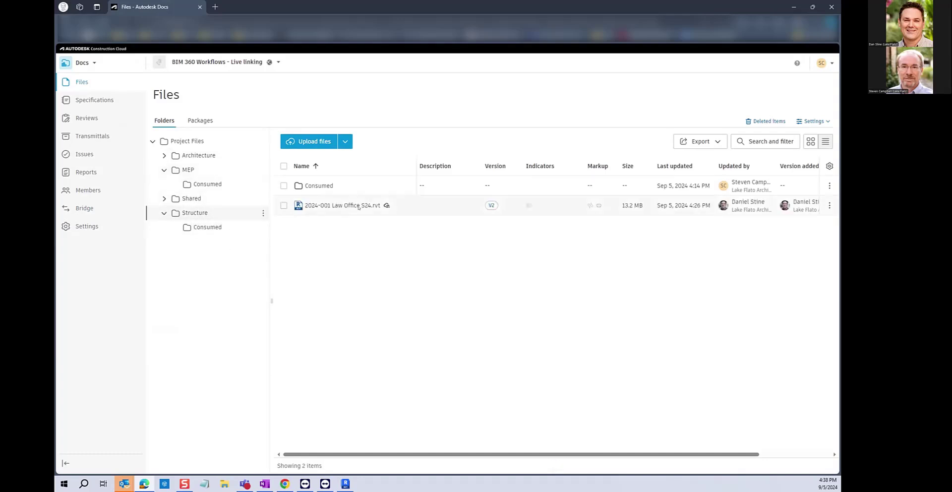
# Step: Expand Shared and view its Architecture, MEP and Structure subfolders
pyautogui.click(164, 199)
pyautogui.click(200, 213)
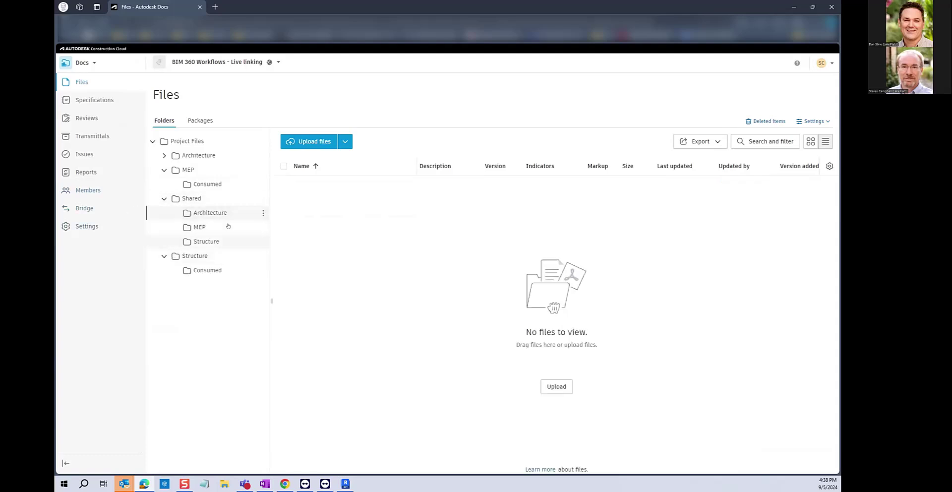
pyautogui.click(200, 227)
pyautogui.click(201, 240)
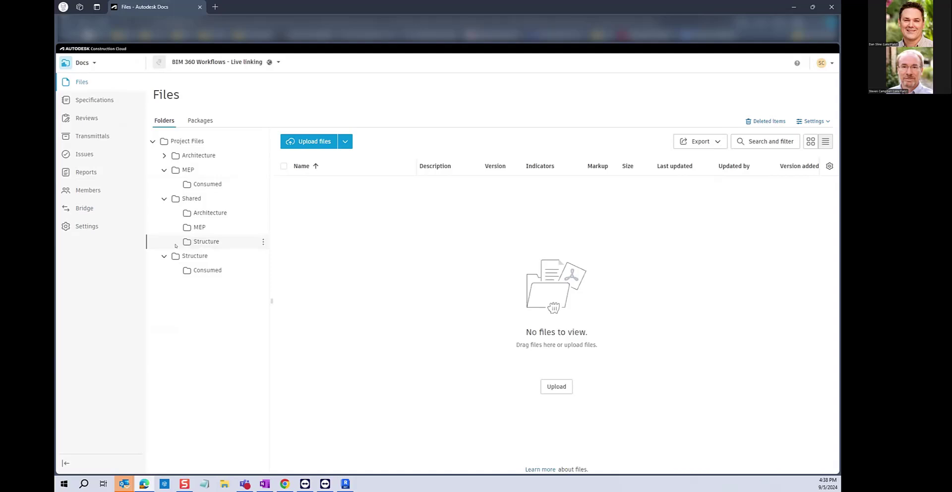
# Step: View the Architecture, MEP and Structure Consumed folders, ending in the empty Structure Consumed
pyautogui.click(164, 156)
pyautogui.click(203, 170)
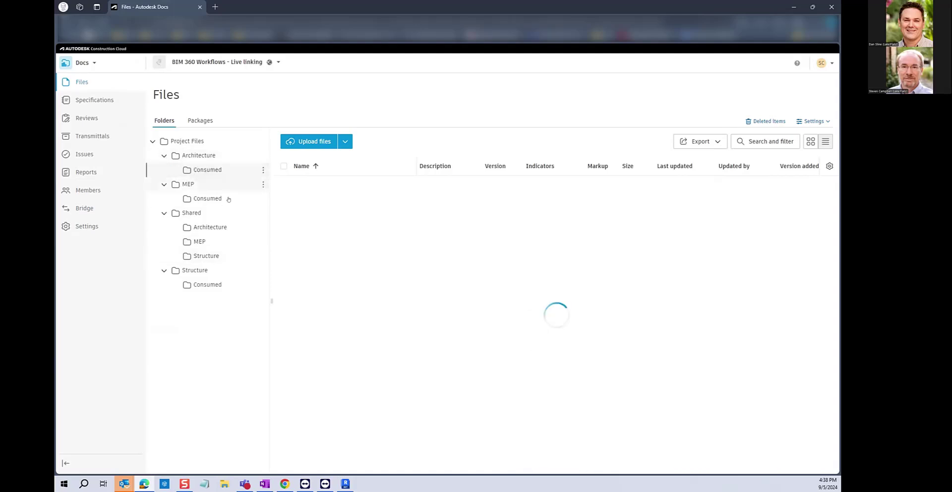
pyautogui.click(200, 198)
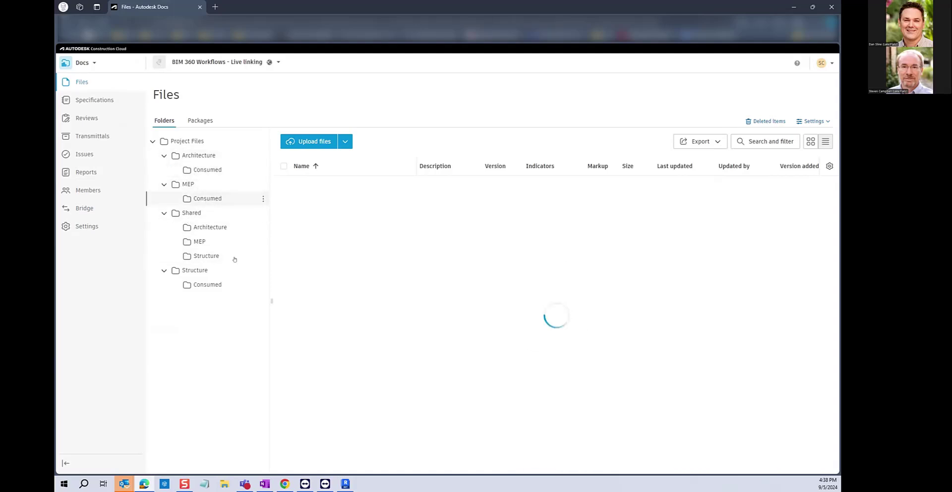
pyautogui.click(202, 285)
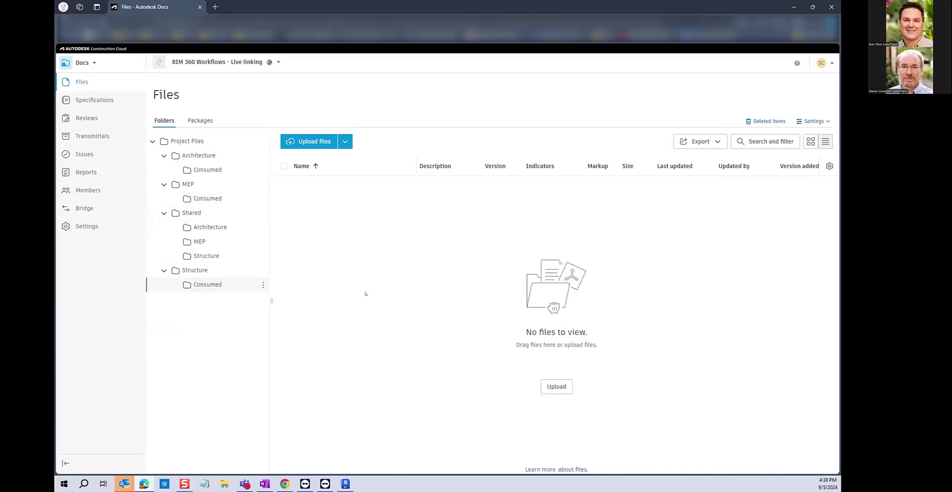